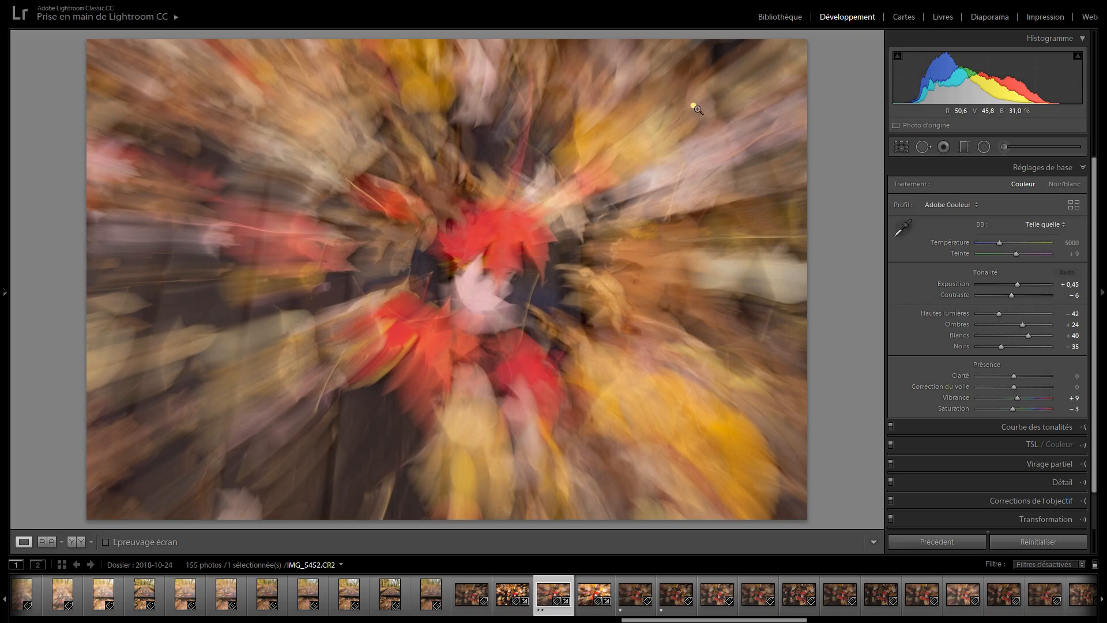
Paint a new Adjustment Brush mask over the red leaves around the centre and check its coverage with the mask overlay
click(1005, 147)
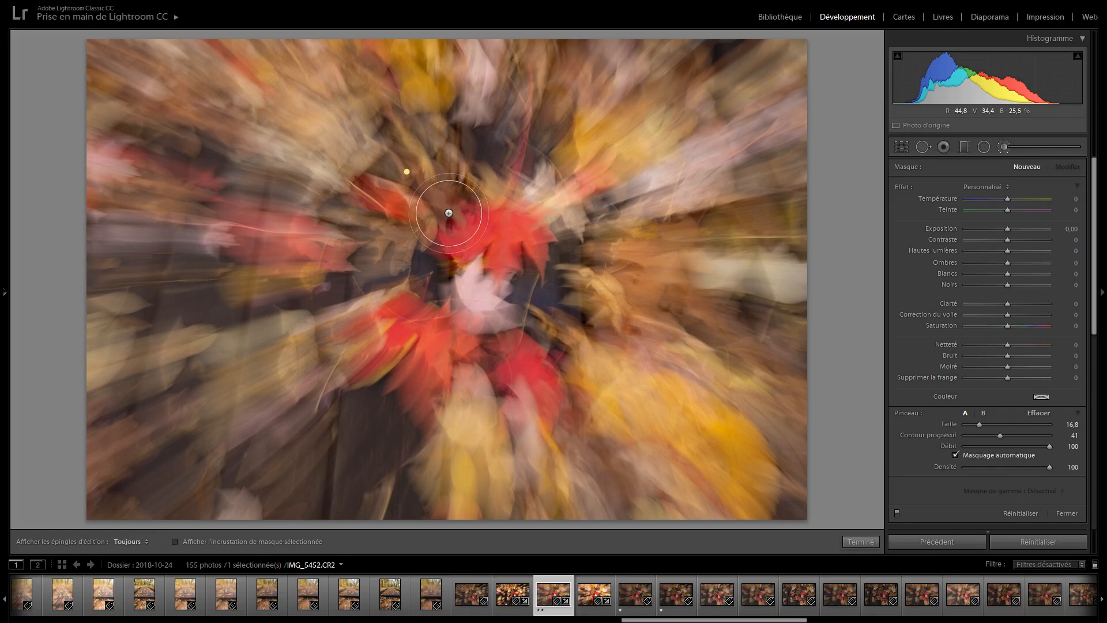
key(h)
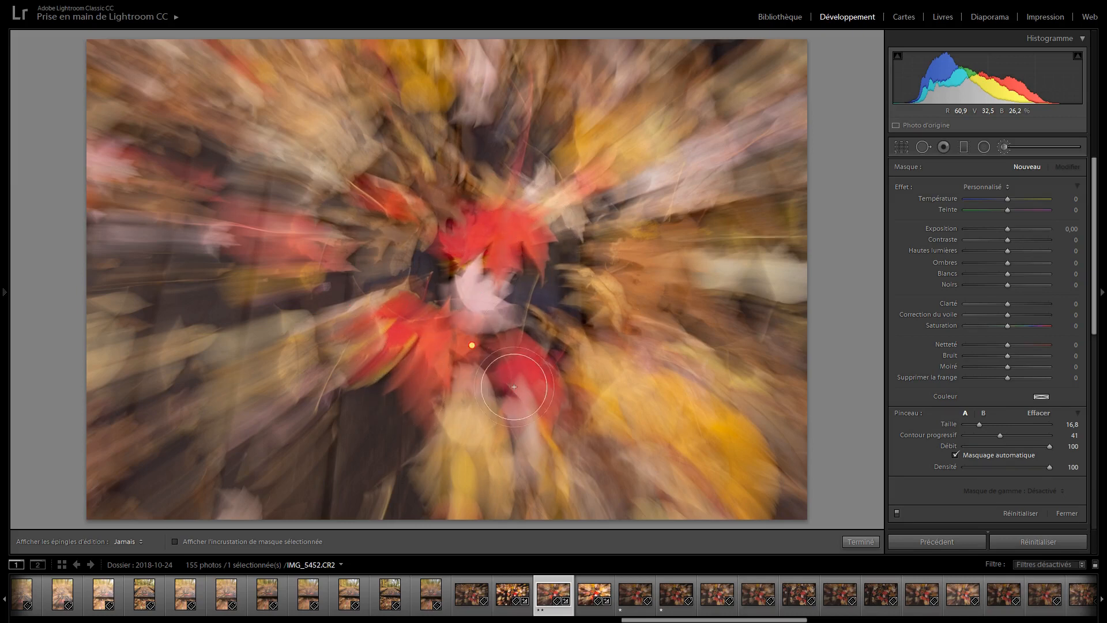
key(h)
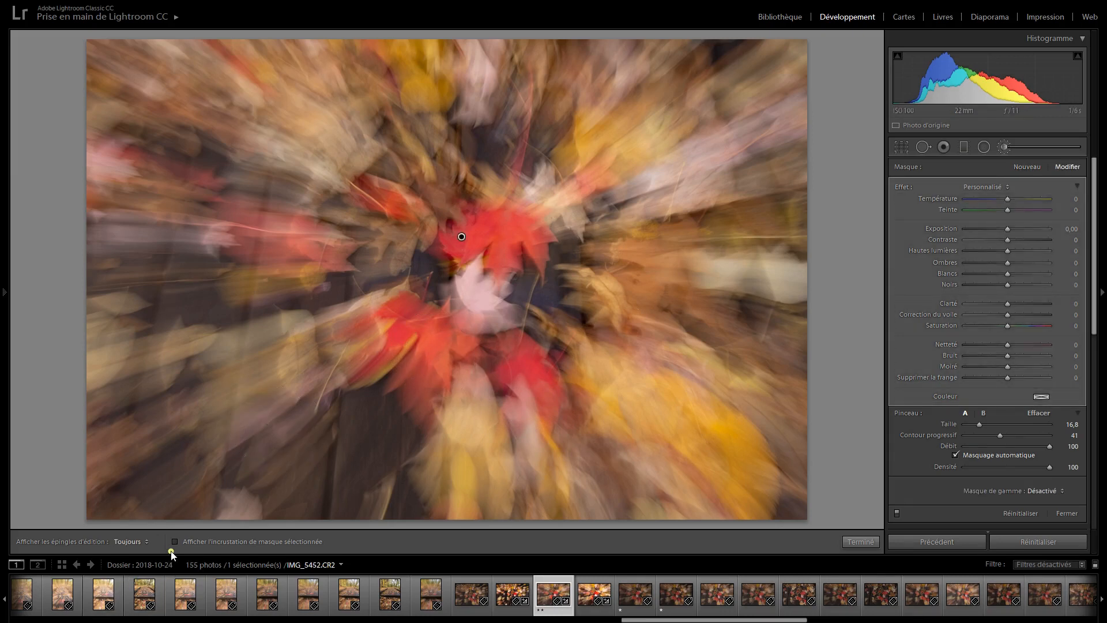
click(173, 542)
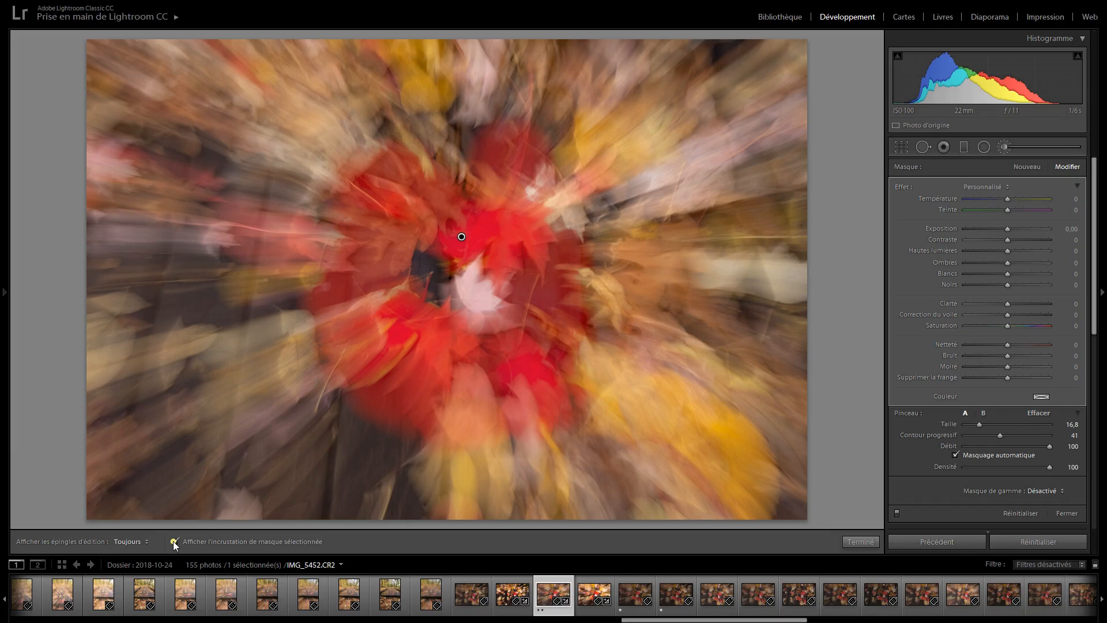
click(174, 542)
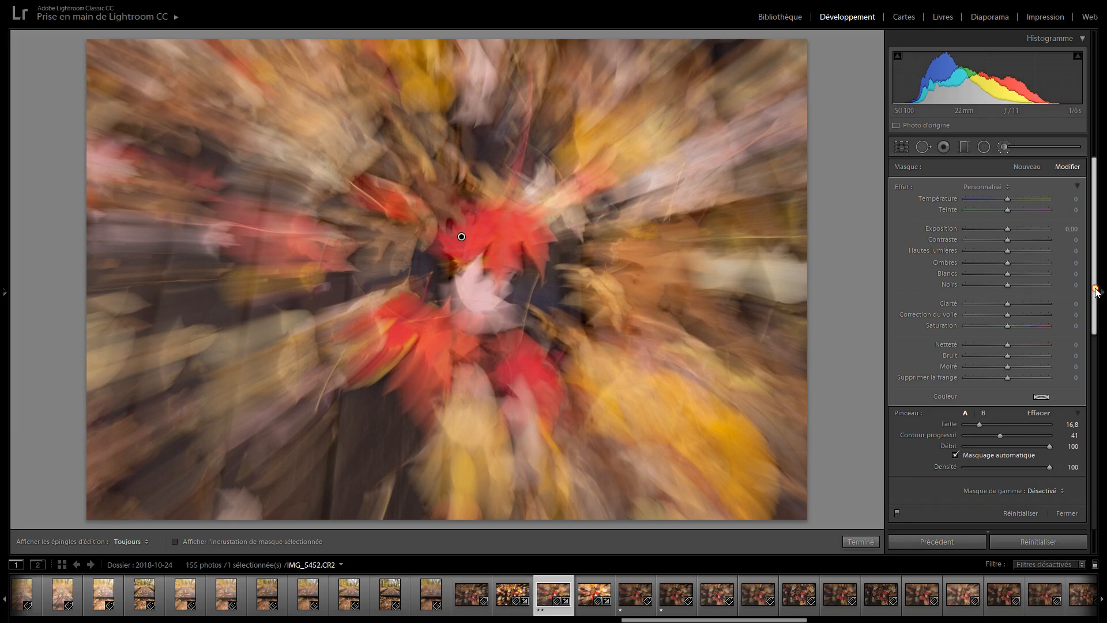
Restrict the brush mask with a Couleur range mask, sampling the red of the central maple leaf
scroll(1024, 361, down, 5)
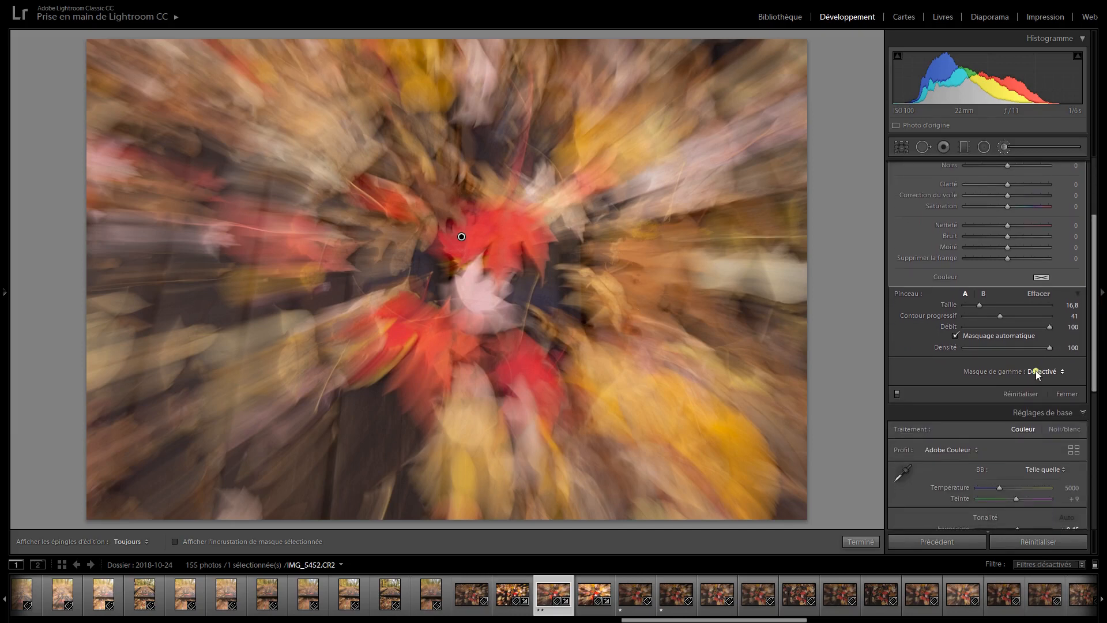
click(1048, 371)
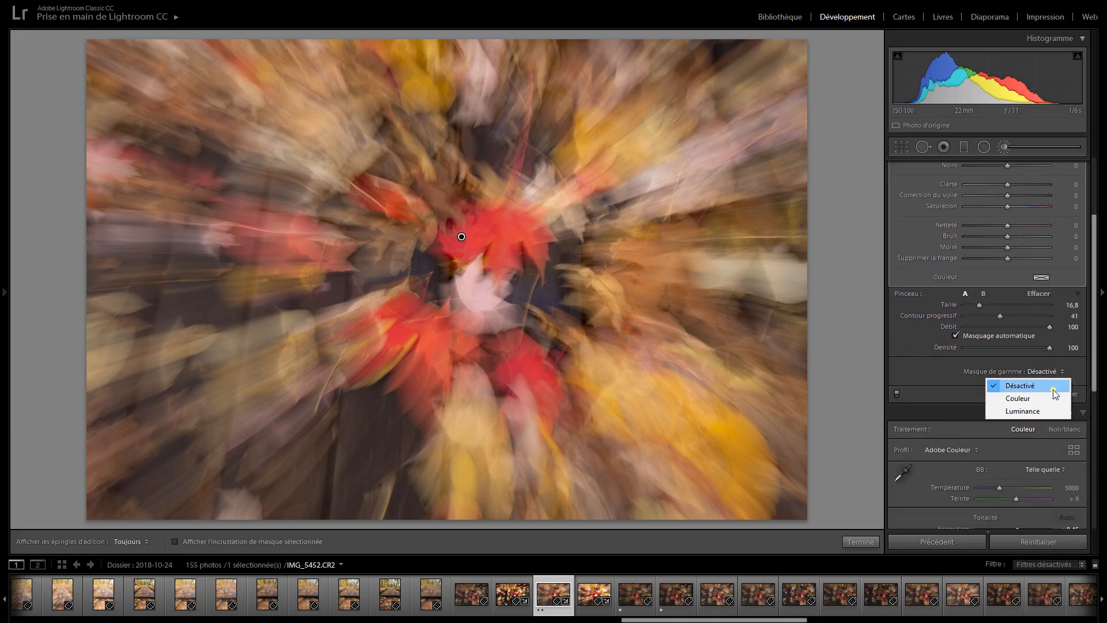
click(1052, 400)
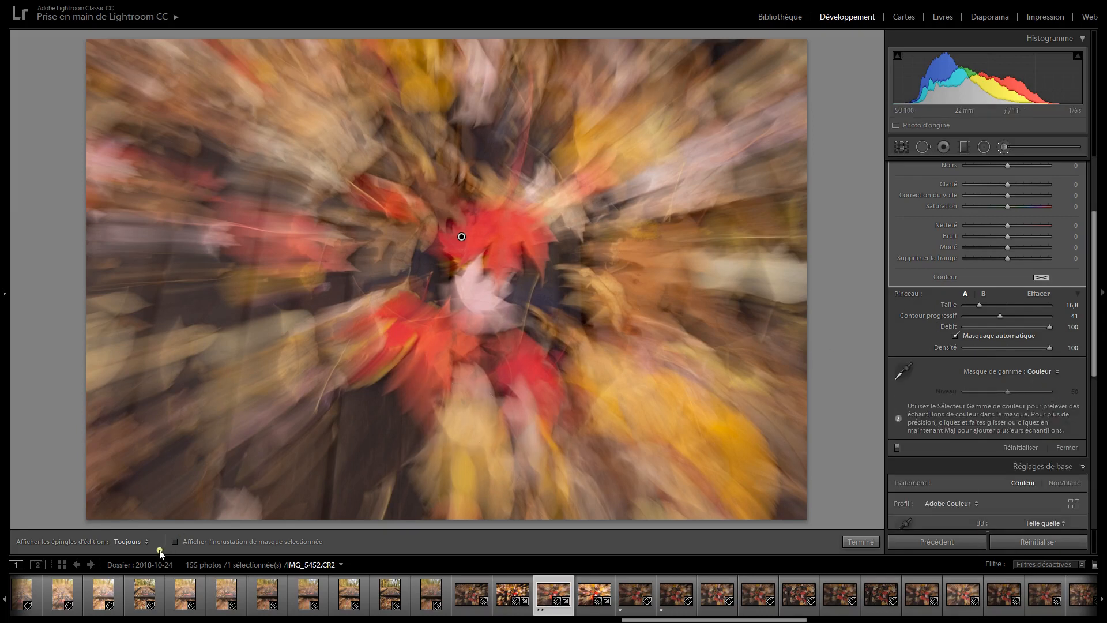
click(894, 373)
drag(485, 225, 524, 240)
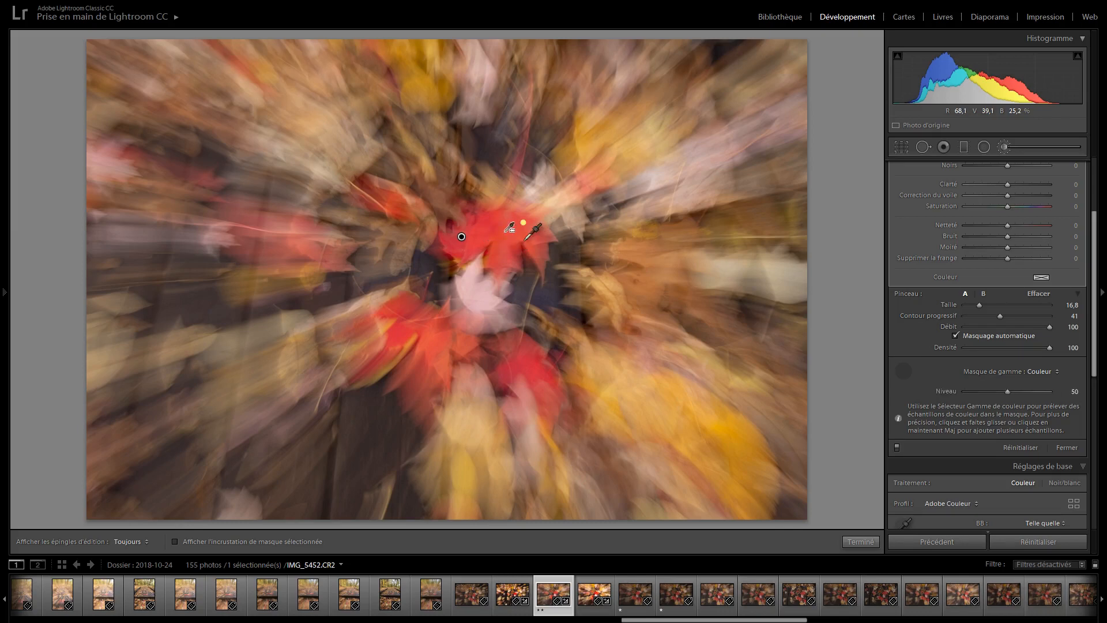
Set the red-leaf mask's Contraste to 16 and Saturation to 34
drag(1095, 291, 1096, 225)
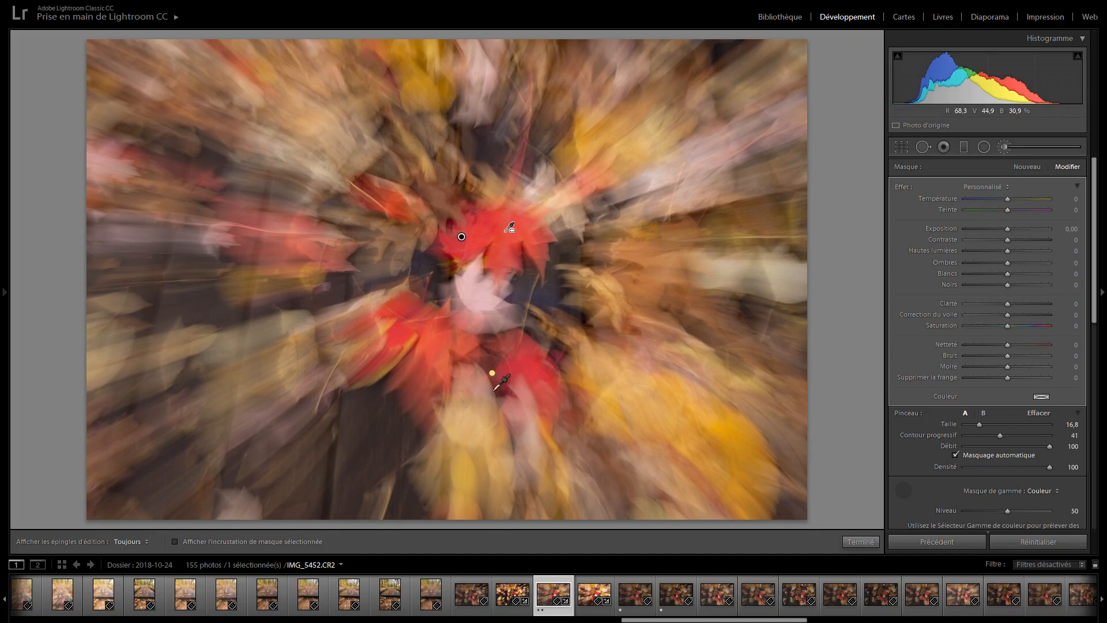
drag(1005, 240, 1014, 241)
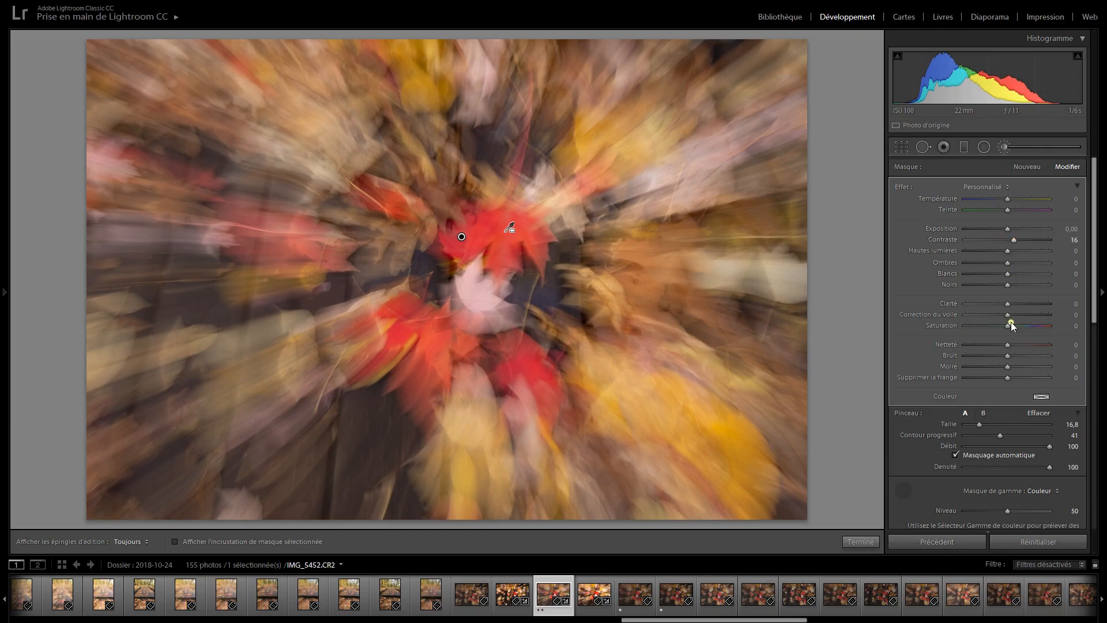
drag(1009, 325, 1019, 325)
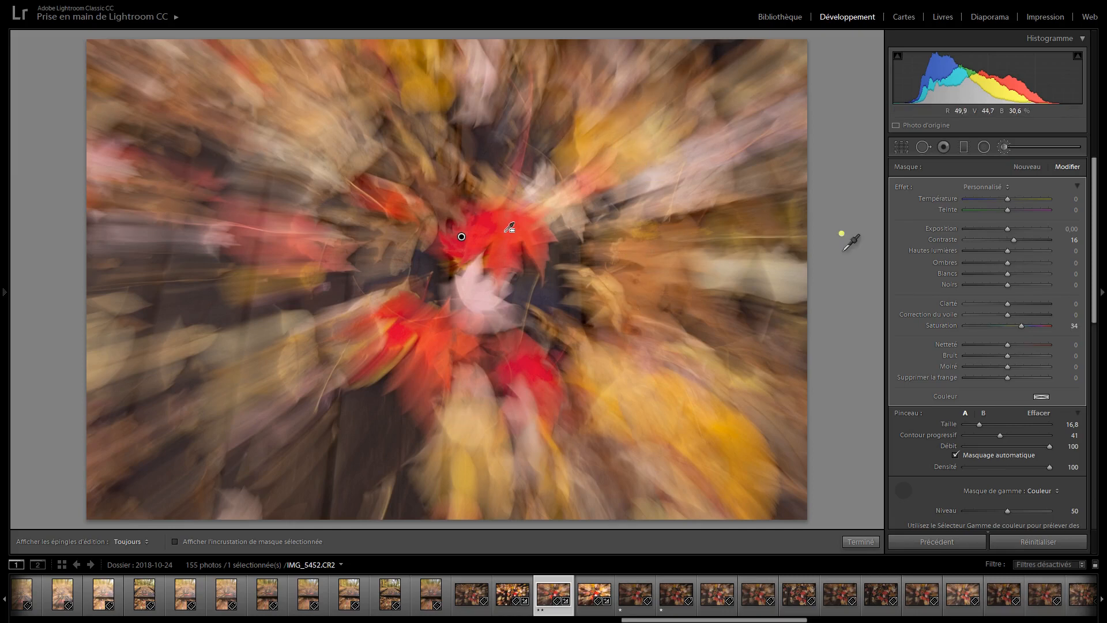
Paint a second, new brush mask over the dark background areas between the leaves and check it with the mask overlay
click(1031, 167)
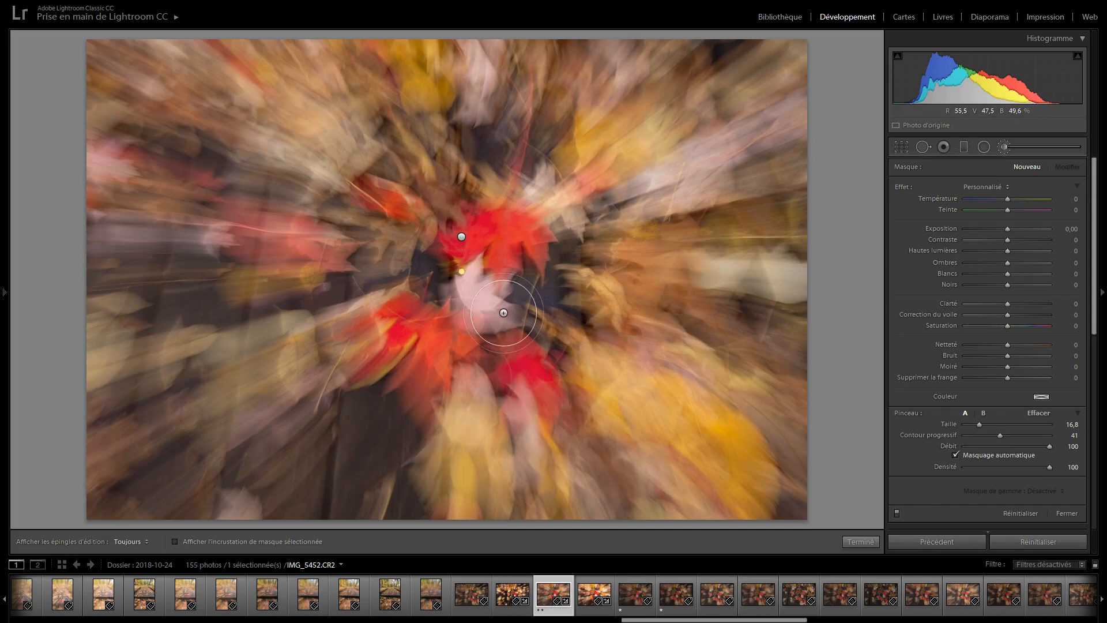
key(h)
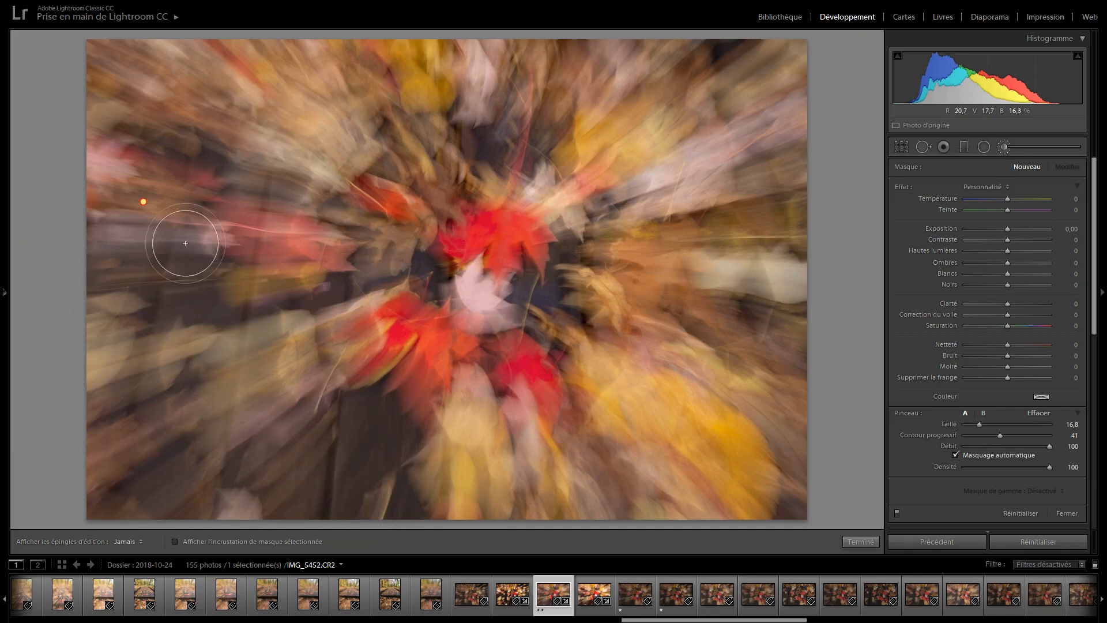
click(291, 193)
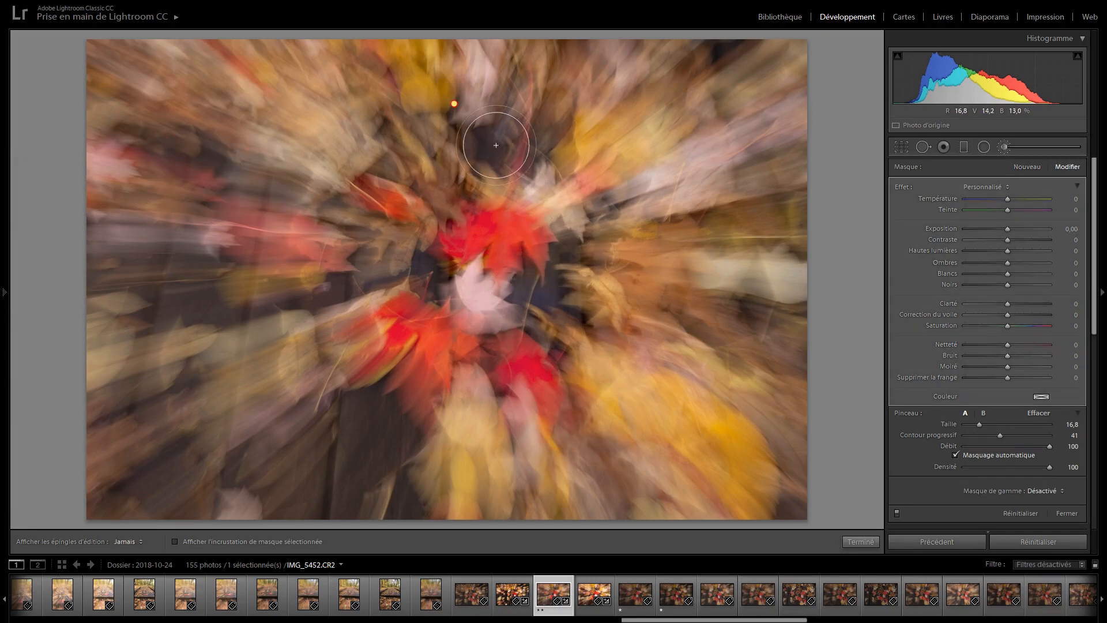
key(h)
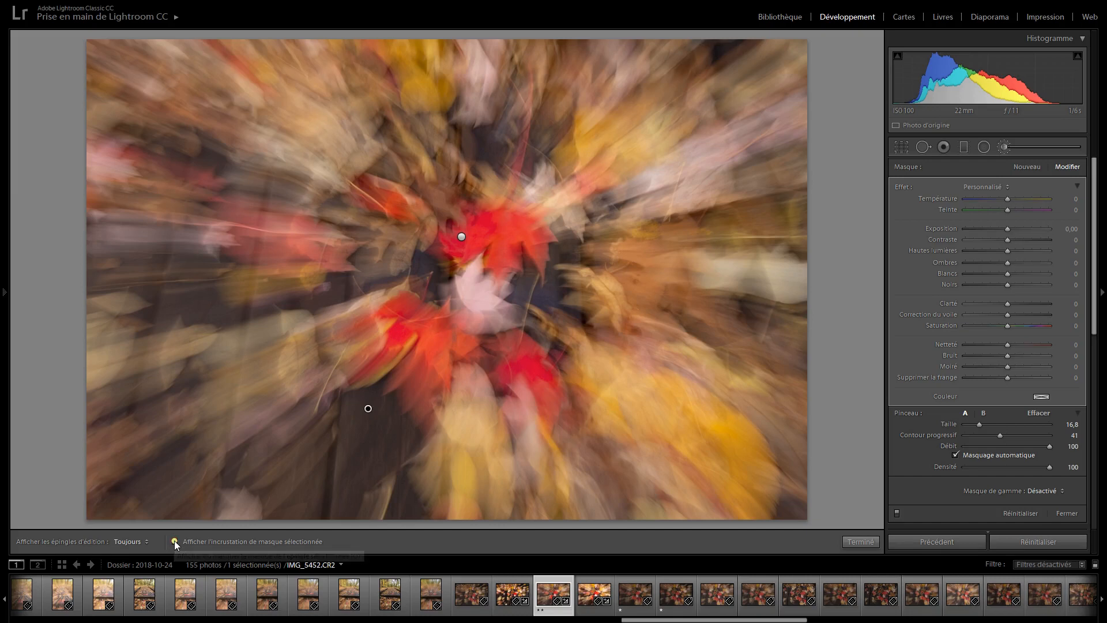
click(175, 541)
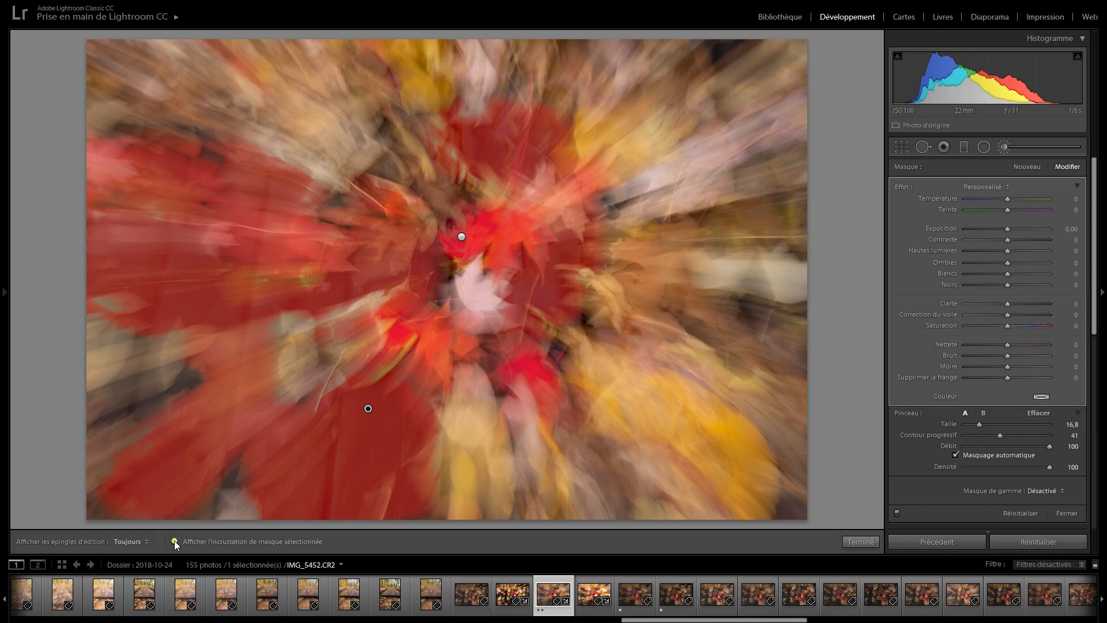
click(174, 541)
Restrict the dark-area mask with a Couleur range mask, sampling the dark background tones at several spots
drag(1096, 322, 1095, 383)
click(1055, 361)
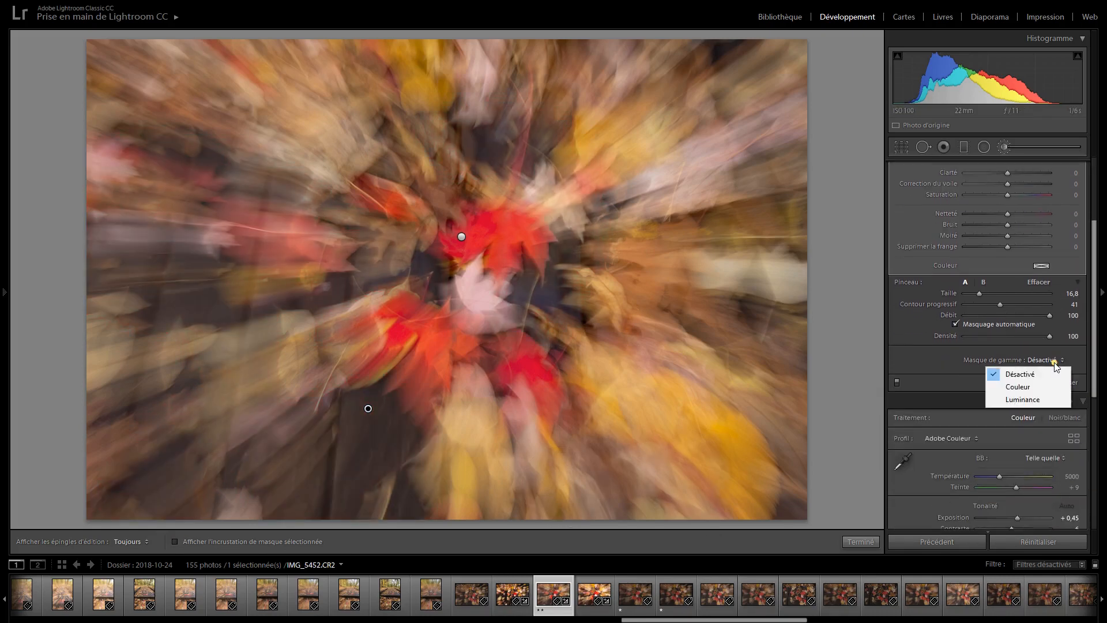
click(1054, 387)
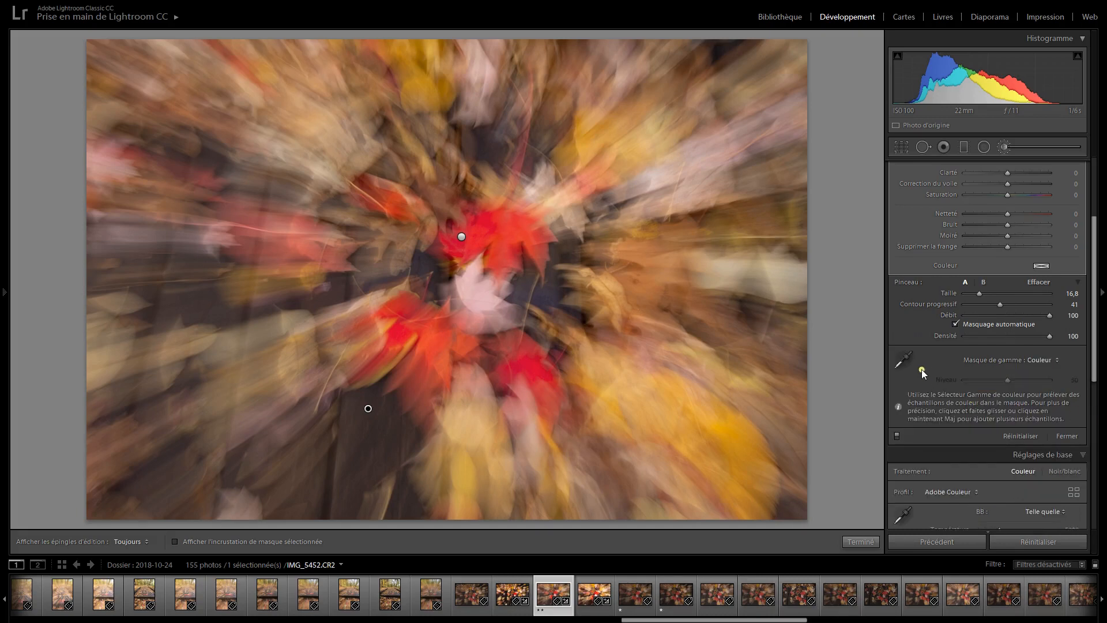
click(904, 360)
drag(347, 444, 395, 464)
drag(168, 293, 231, 311)
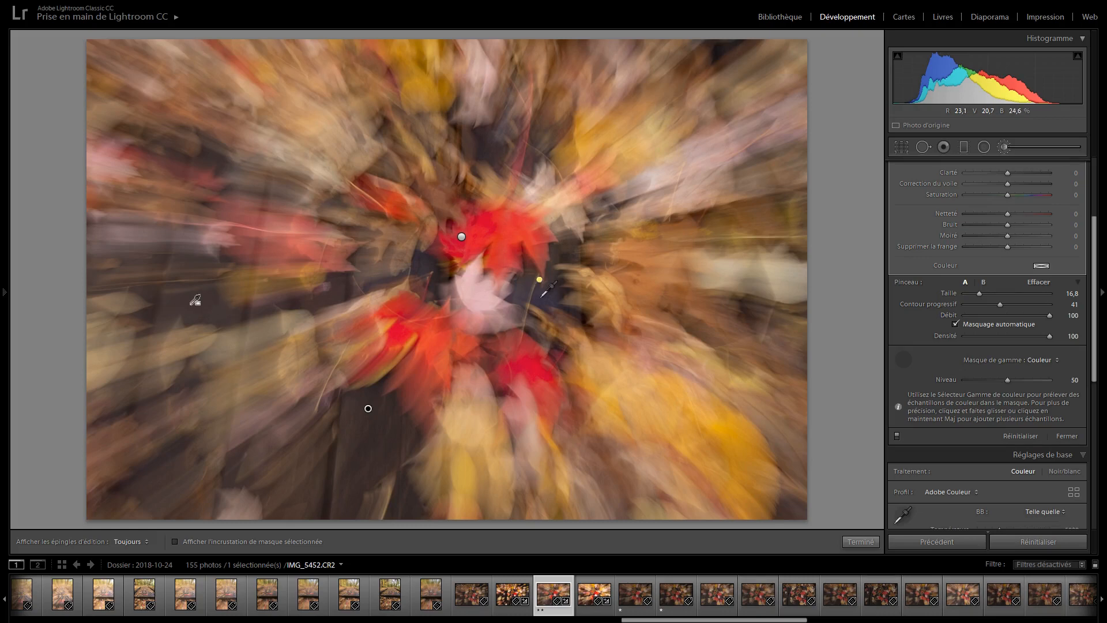
drag(521, 289, 531, 296)
drag(484, 151, 491, 162)
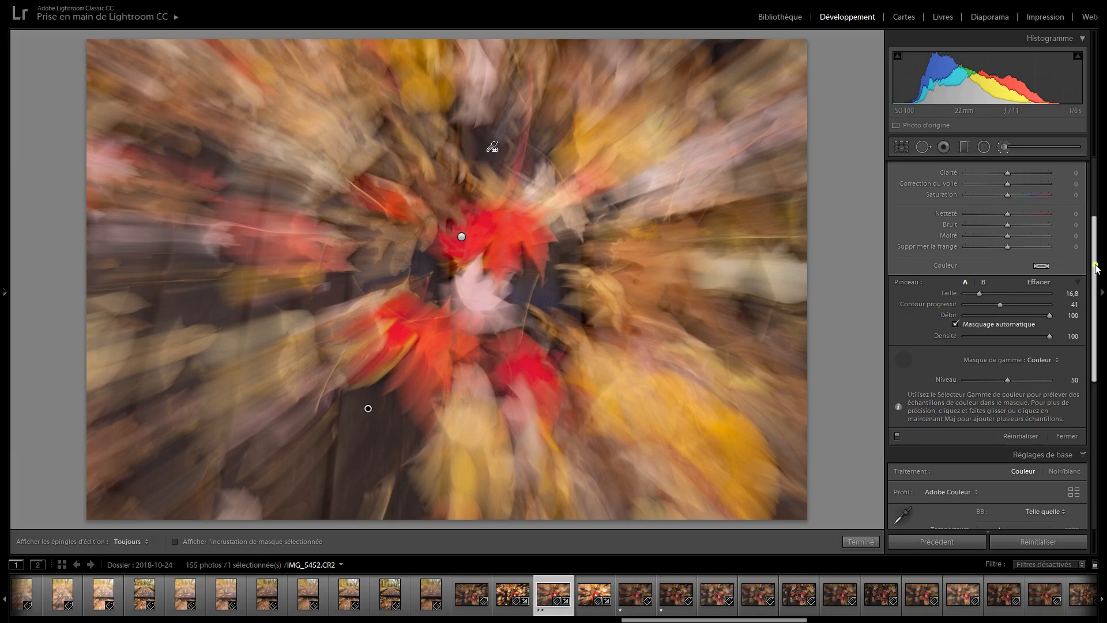
Lower the dark-area mask's Exposition to about -0.47 and compare the photo before and after
drag(1096, 270, 1095, 210)
drag(1007, 229, 1002, 228)
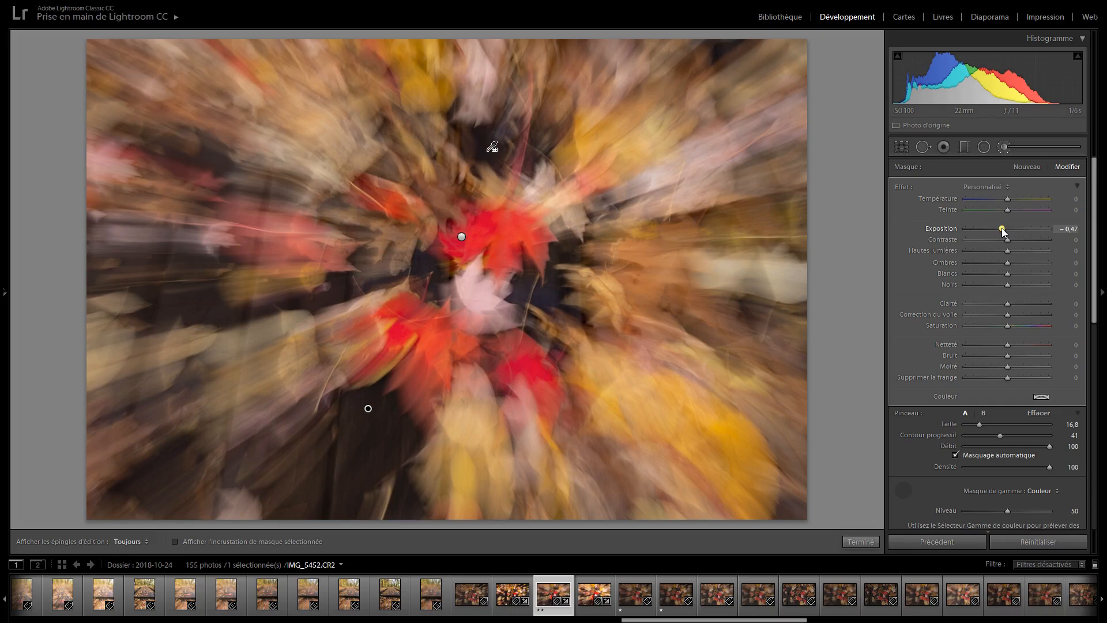
drag(1001, 227, 1001, 227)
key(F8)
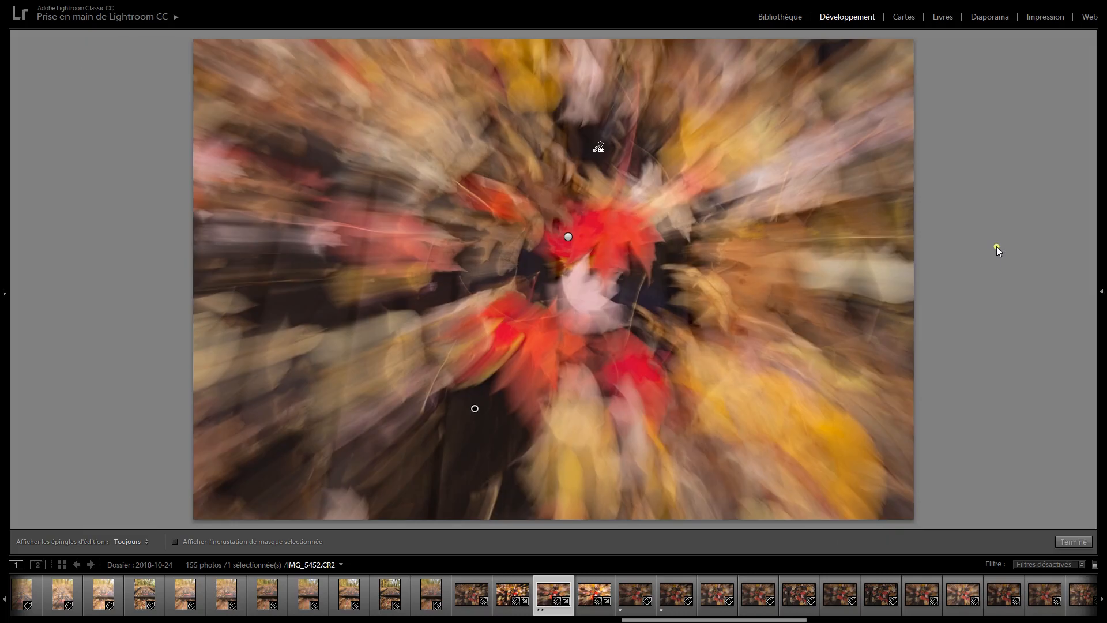
key(y)
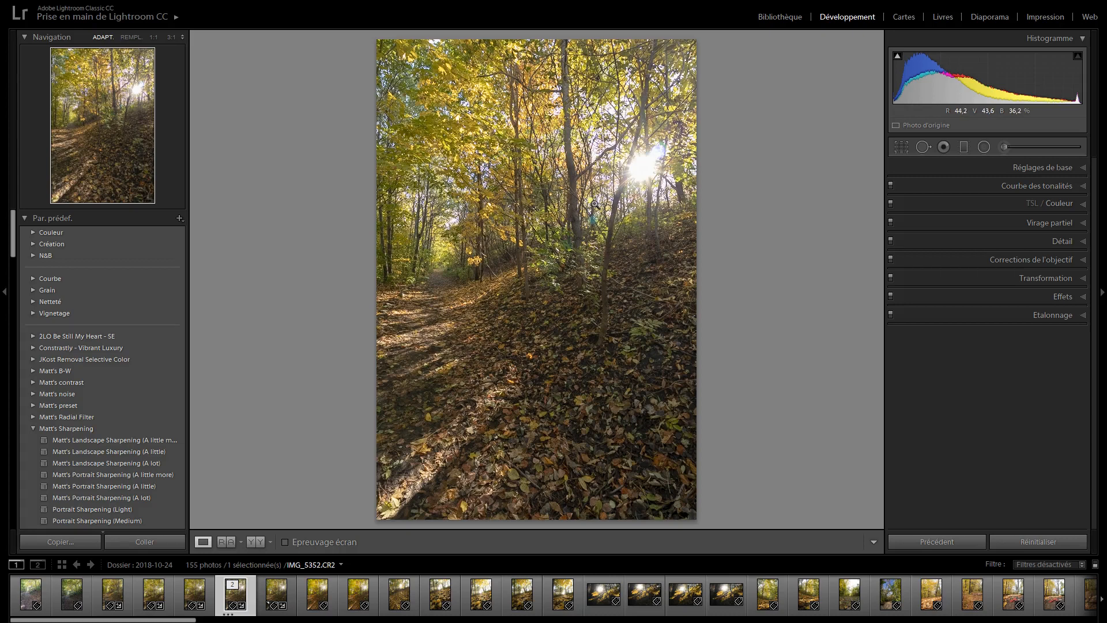
On the forest photo, brush a mask over the blue lens flare at 1:1 and check it with the mask overlay
click(595, 204)
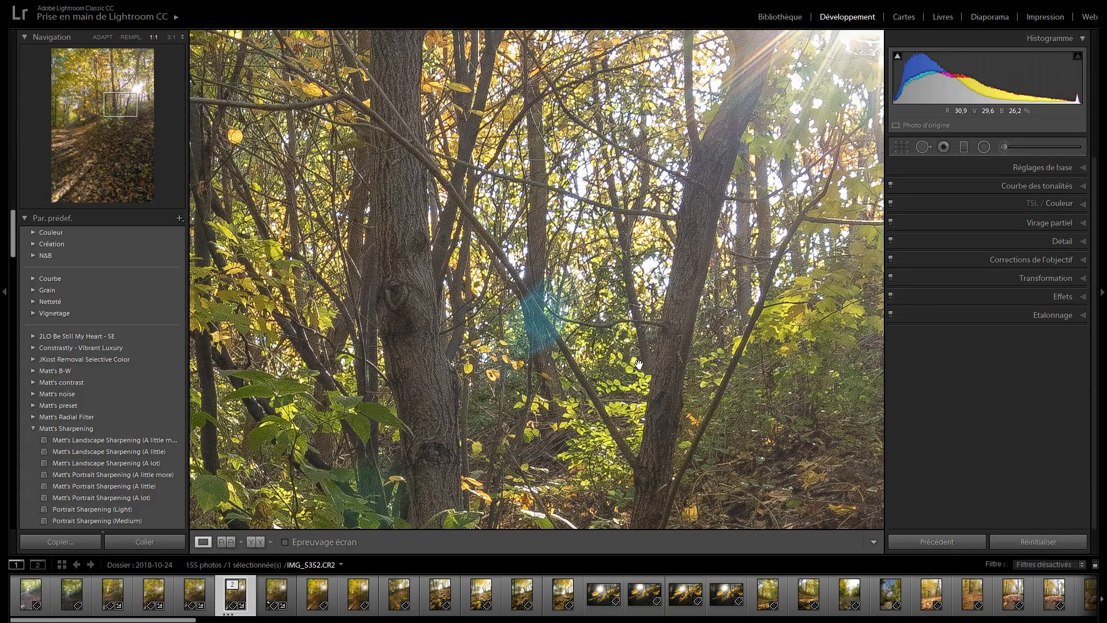
click(1005, 147)
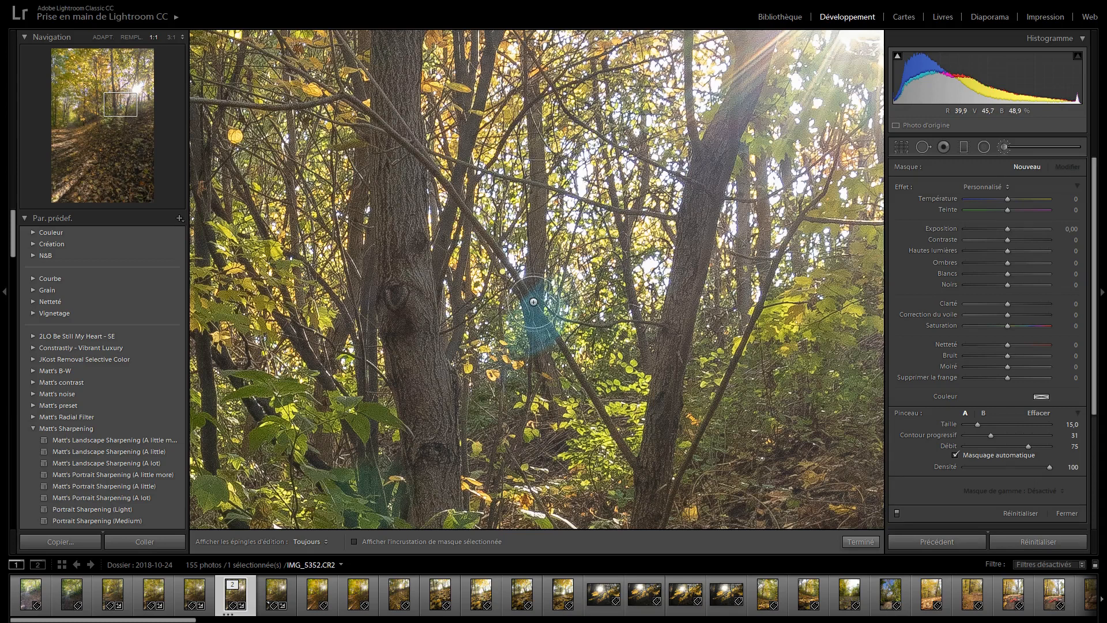
mouse_move(531, 297)
mouse_down()
mouse_move(497, 329)
mouse_move(571, 327)
mouse_move(546, 285)
mouse_move(595, 296)
mouse_move(534, 343)
mouse_move(504, 342)
mouse_move(545, 331)
mouse_up()
click(354, 542)
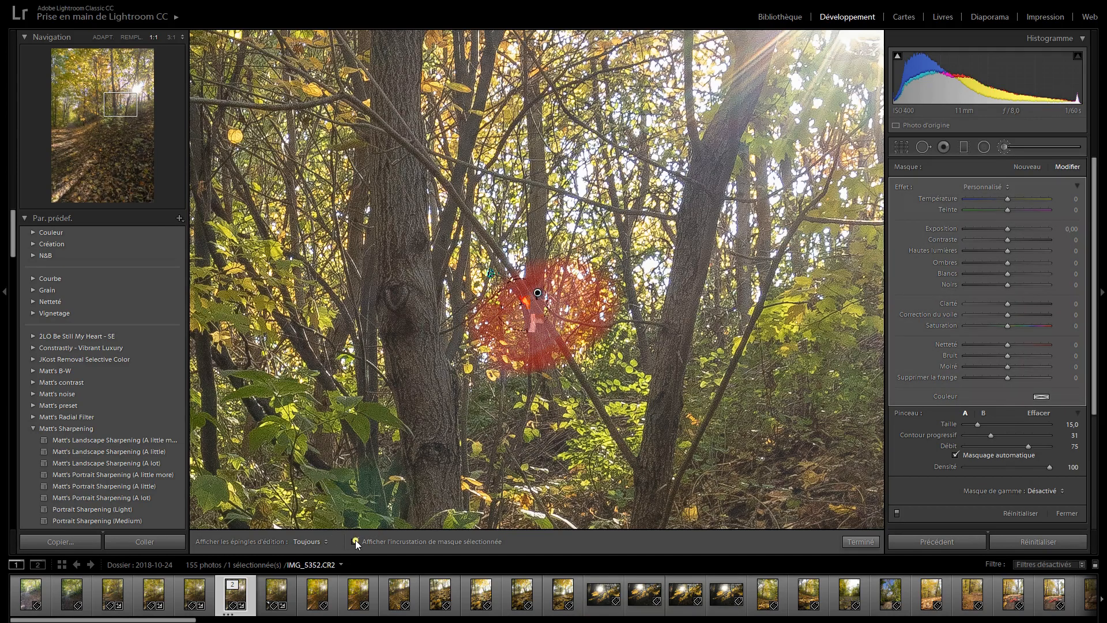
click(355, 542)
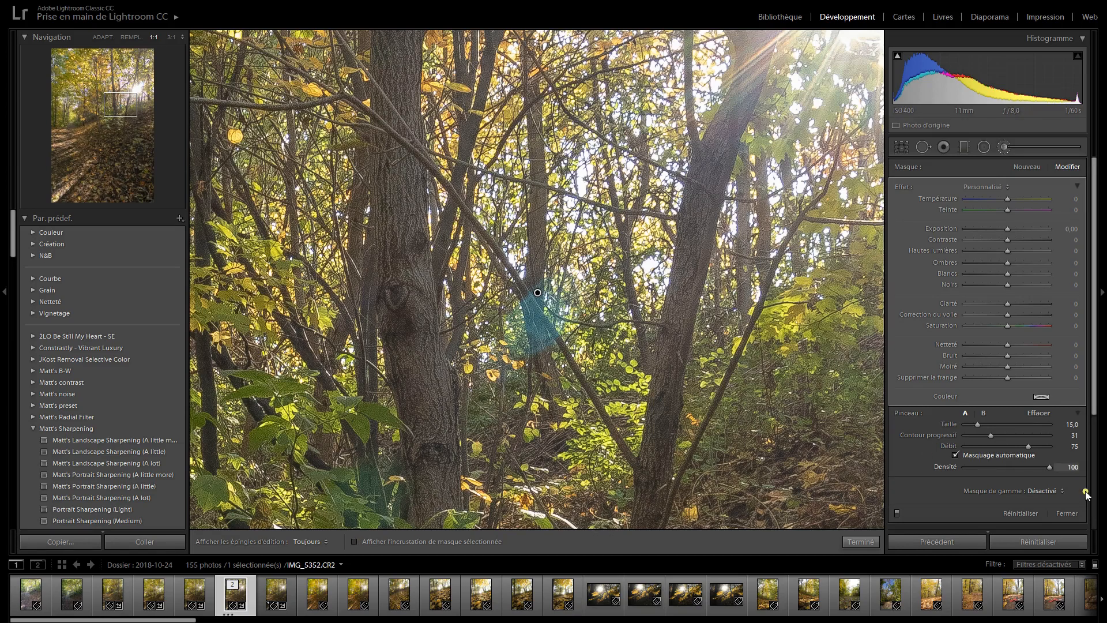
Restrict the flare mask with a Couleur range mask, sampling the blue of the lens flare
click(1059, 495)
click(1049, 517)
click(904, 492)
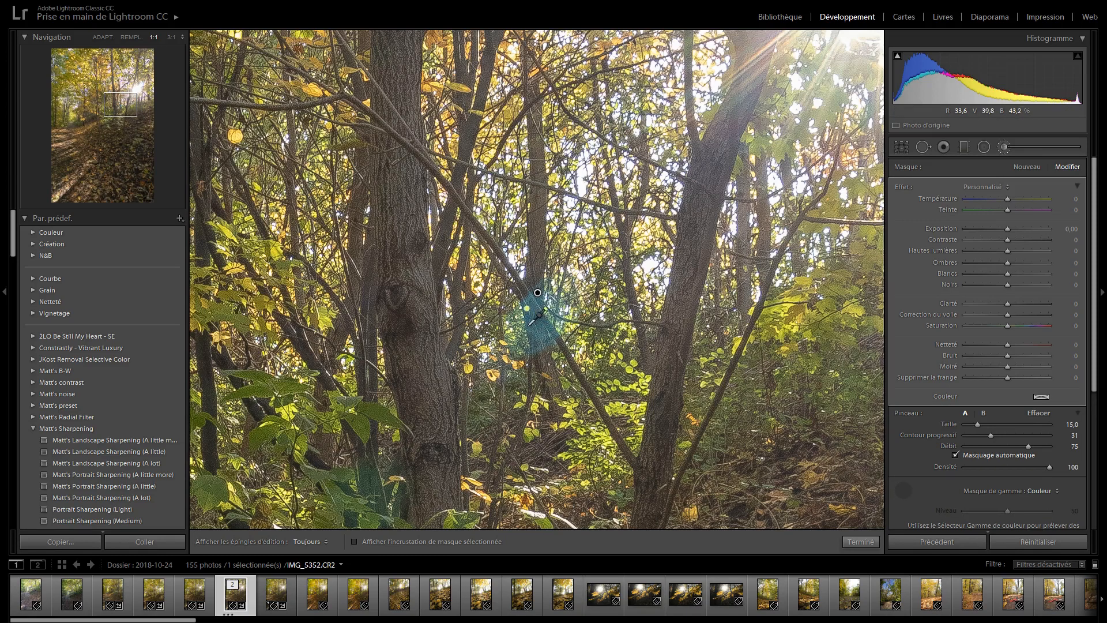
drag(519, 318, 558, 317)
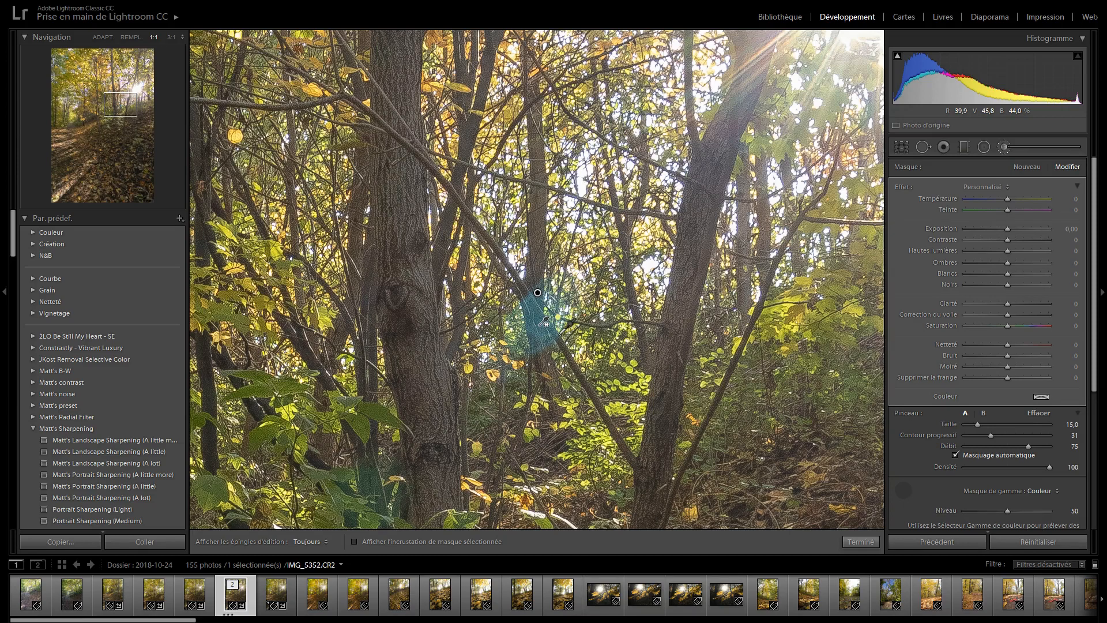
click(903, 491)
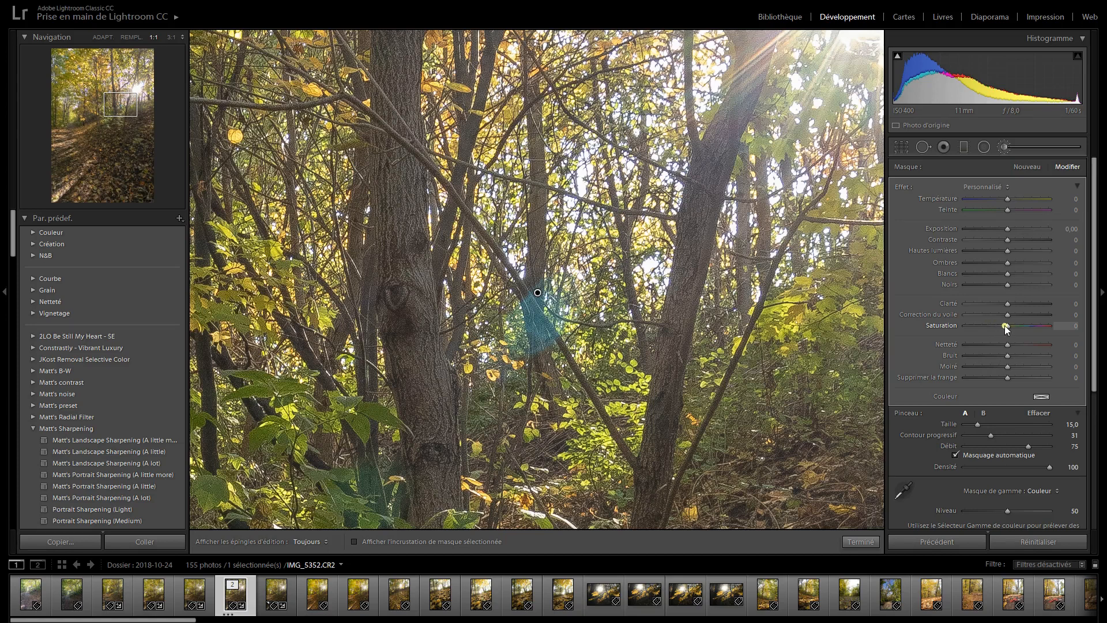
Set the flare mask's Saturation to -100, Contraste to 38, Netteté to 31 and Correction du voile to 67
drag(1008, 326, 964, 327)
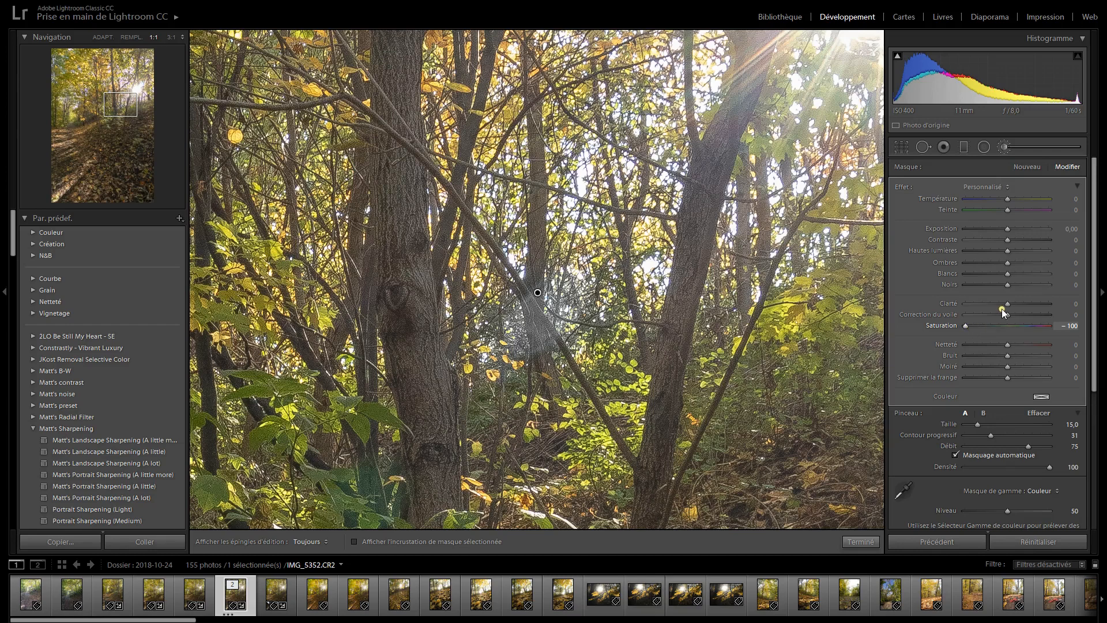
drag(1007, 239, 1024, 242)
drag(1007, 345, 1019, 345)
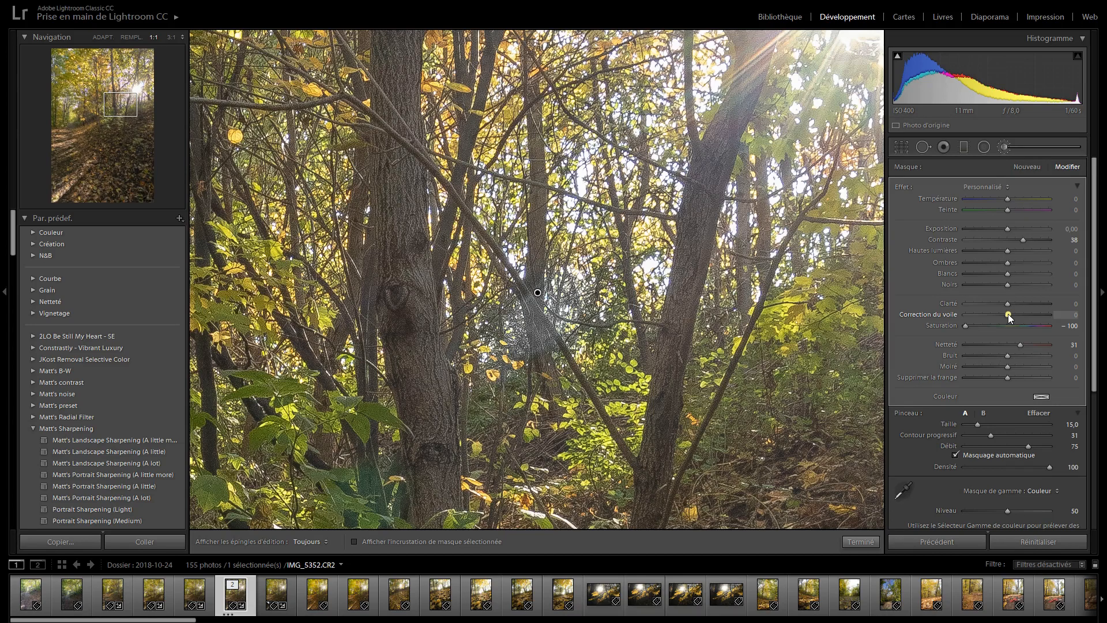
drag(1009, 316, 1036, 317)
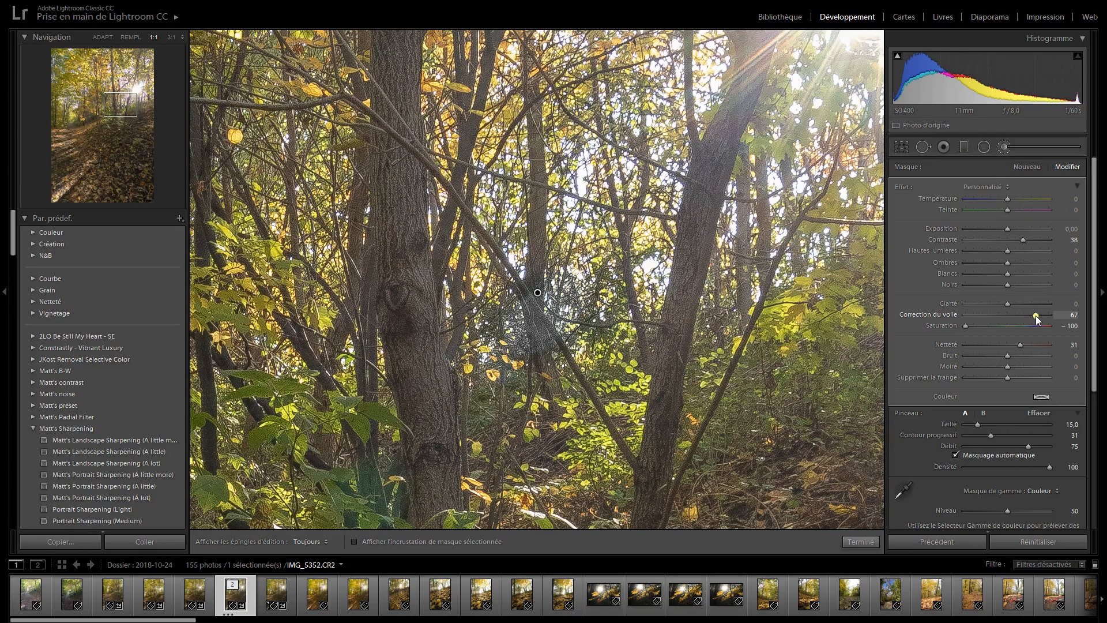
Tint the flare mask with a muted pale yellow, close the Adjustment Brush and view the whole photo
click(1039, 398)
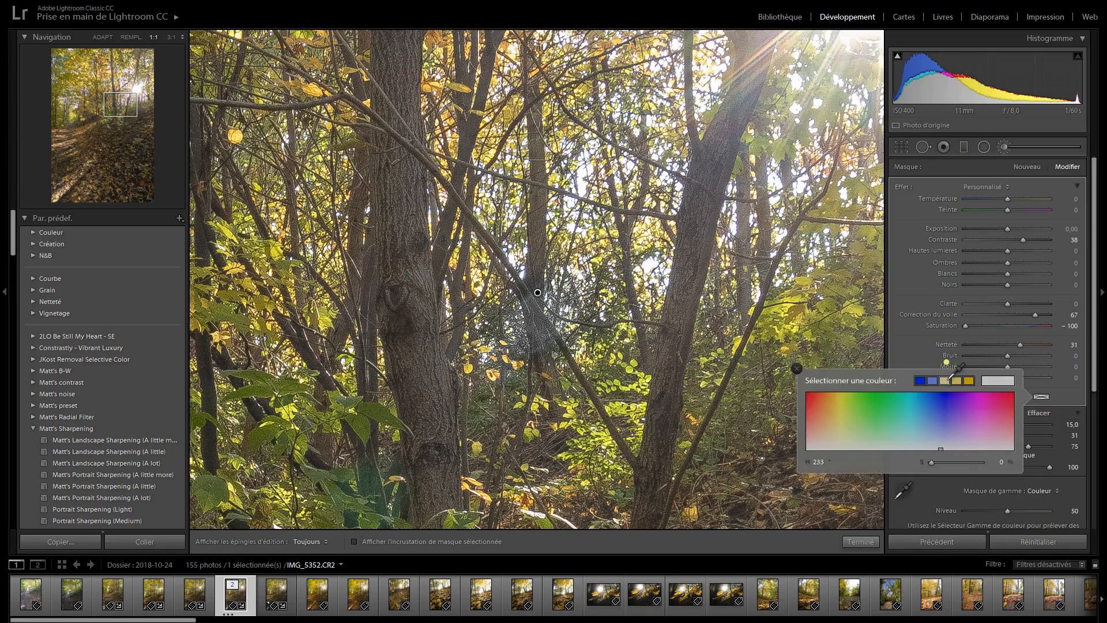
click(835, 435)
click(797, 366)
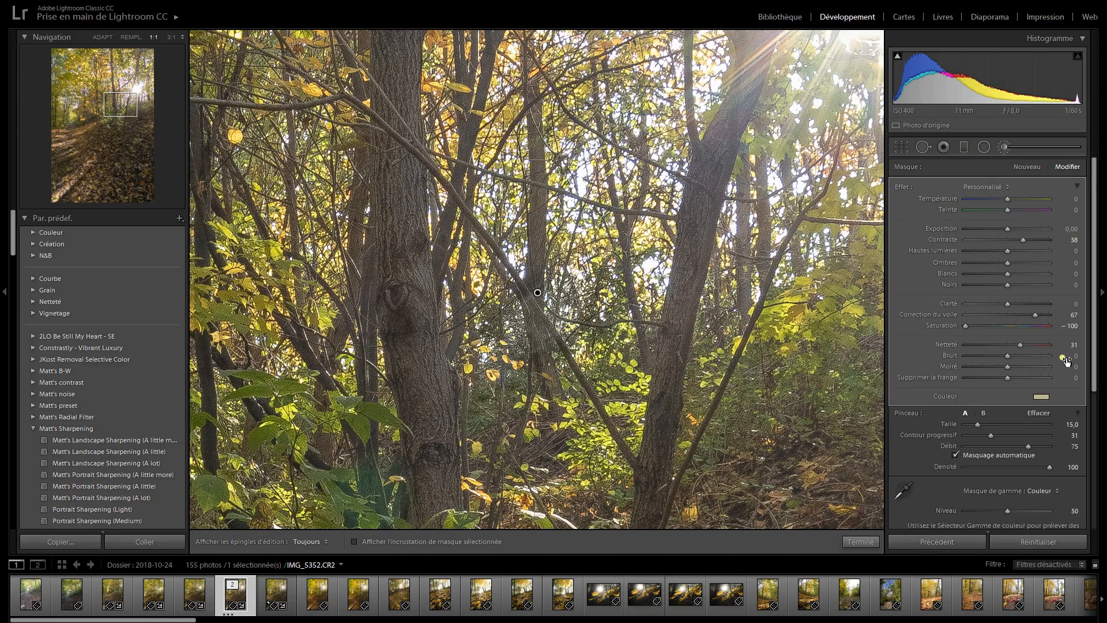
mouse_move(1093, 344)
mouse_down()
mouse_move(1100, 467)
mouse_move(1099, 427)
mouse_up()
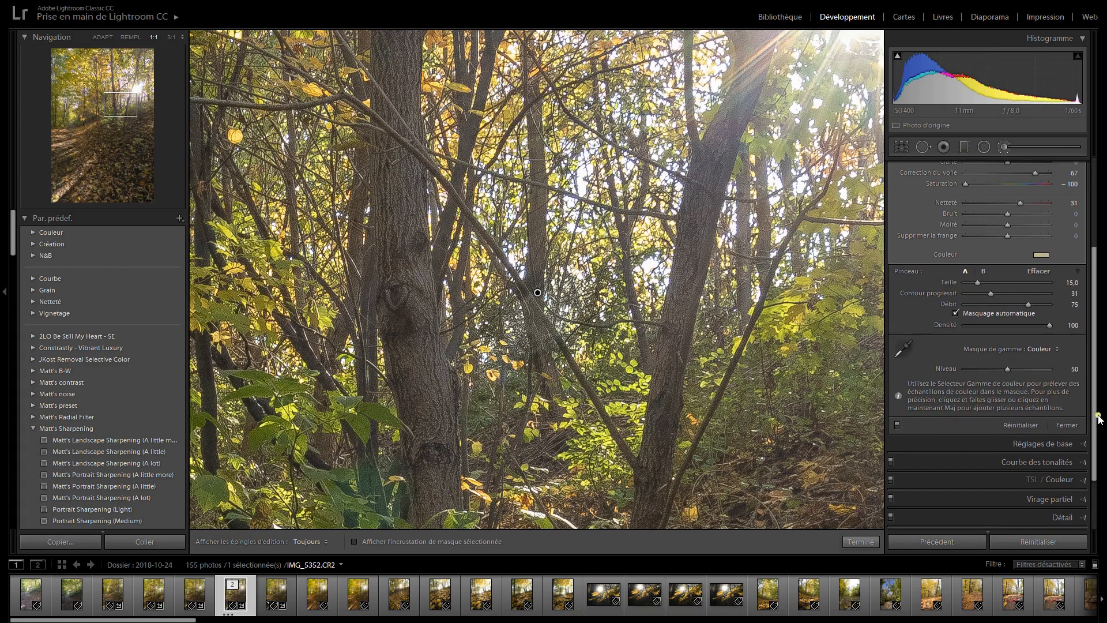
click(1072, 425)
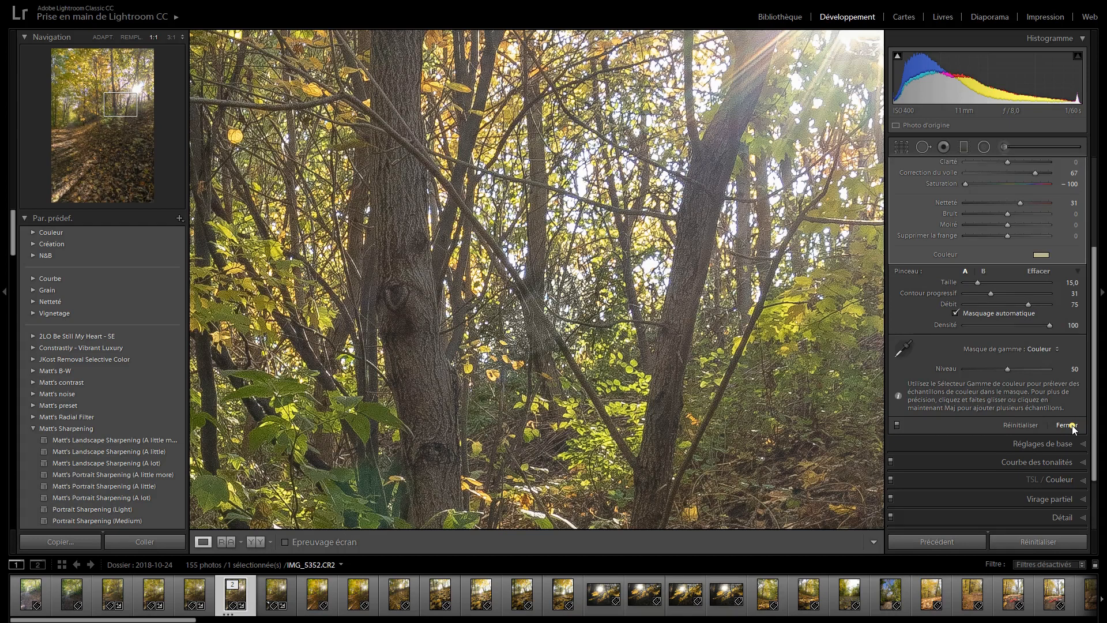
click(724, 383)
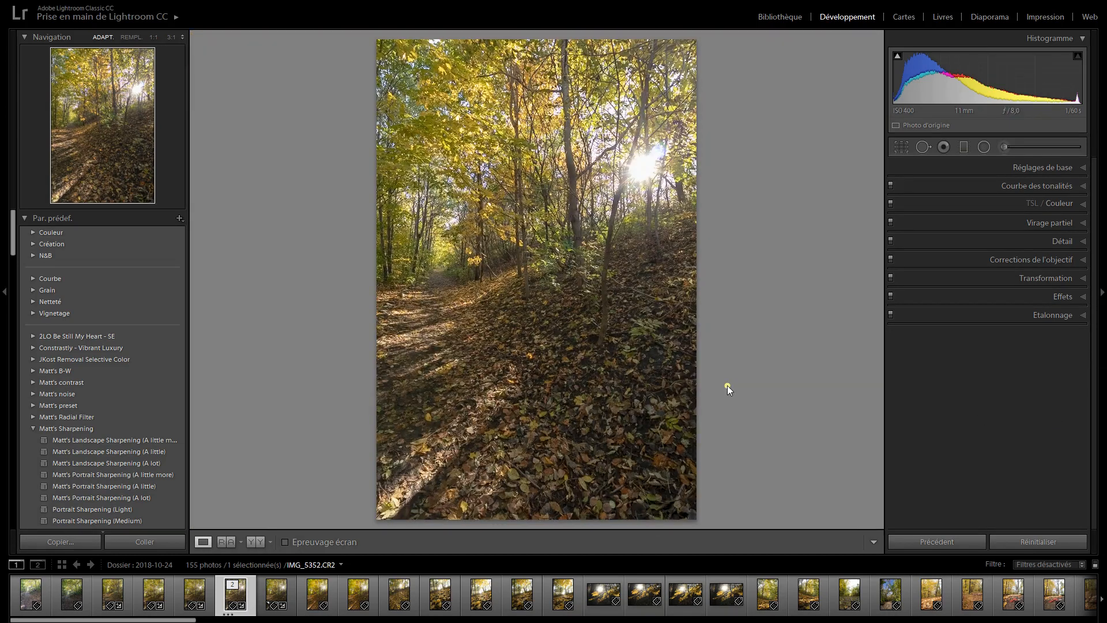